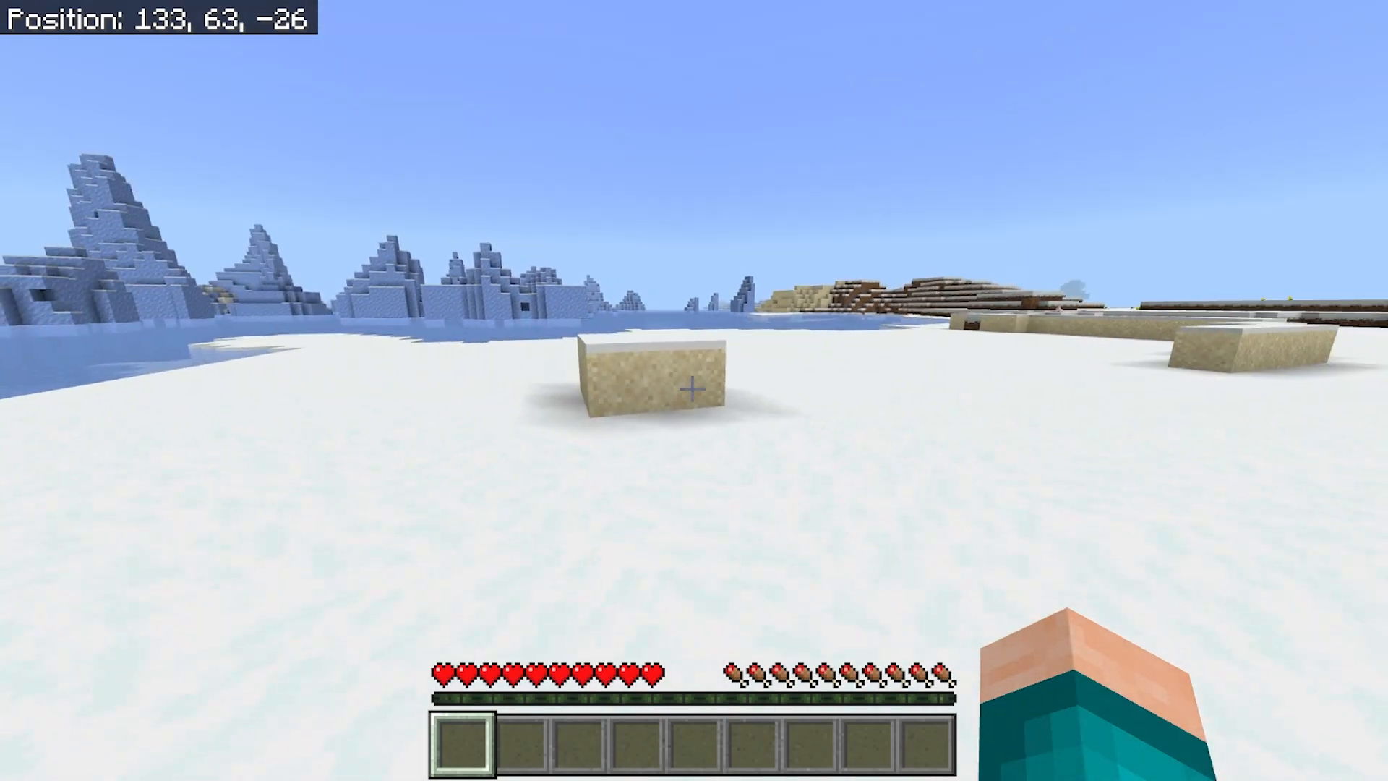
Step: Walk forward across the snowy plain toward the ice spikes, past the sand block
{"action": "key", "text": "w"}
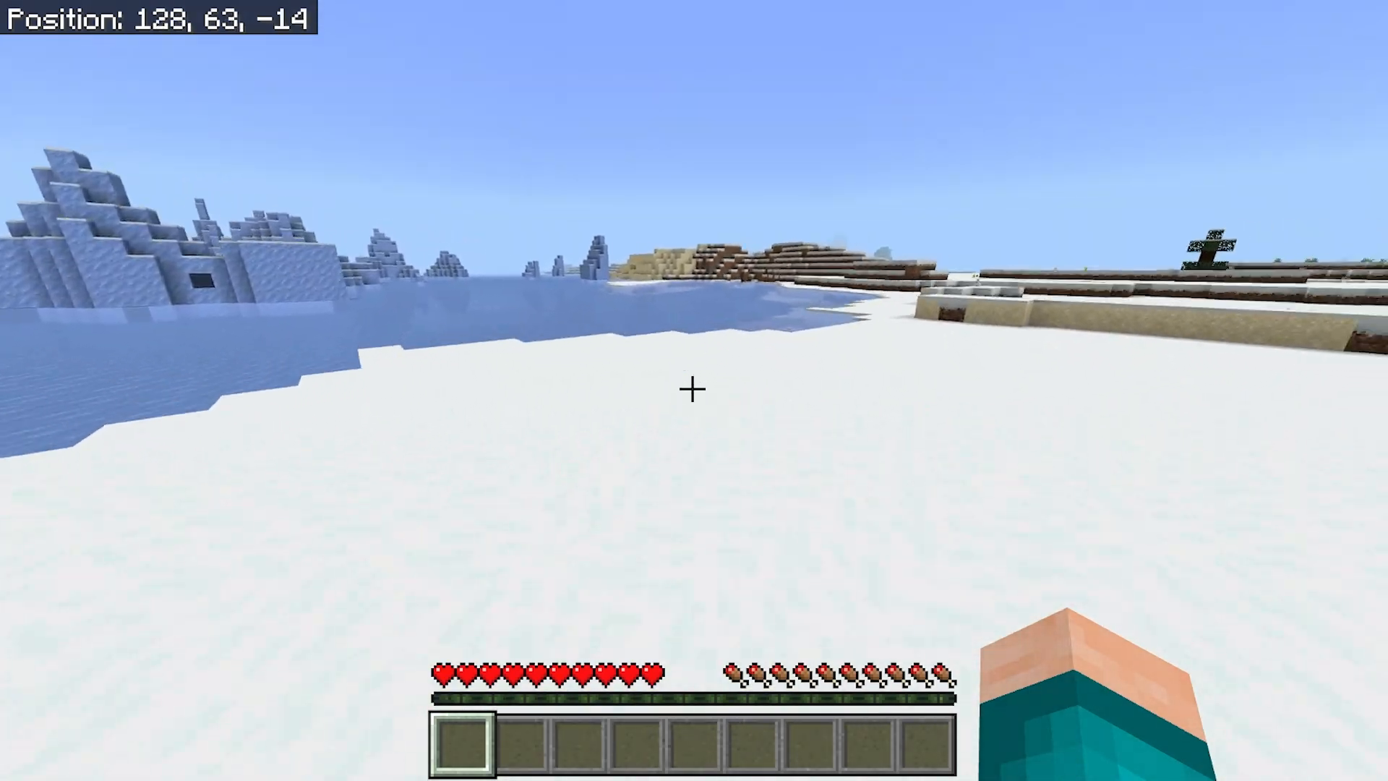
{"action": "key", "text": "w"}
Step: Activate Cheats in the world's Game Settings, accepting the achievements-disabled warning
{"action": "key", "text": "Escape"}
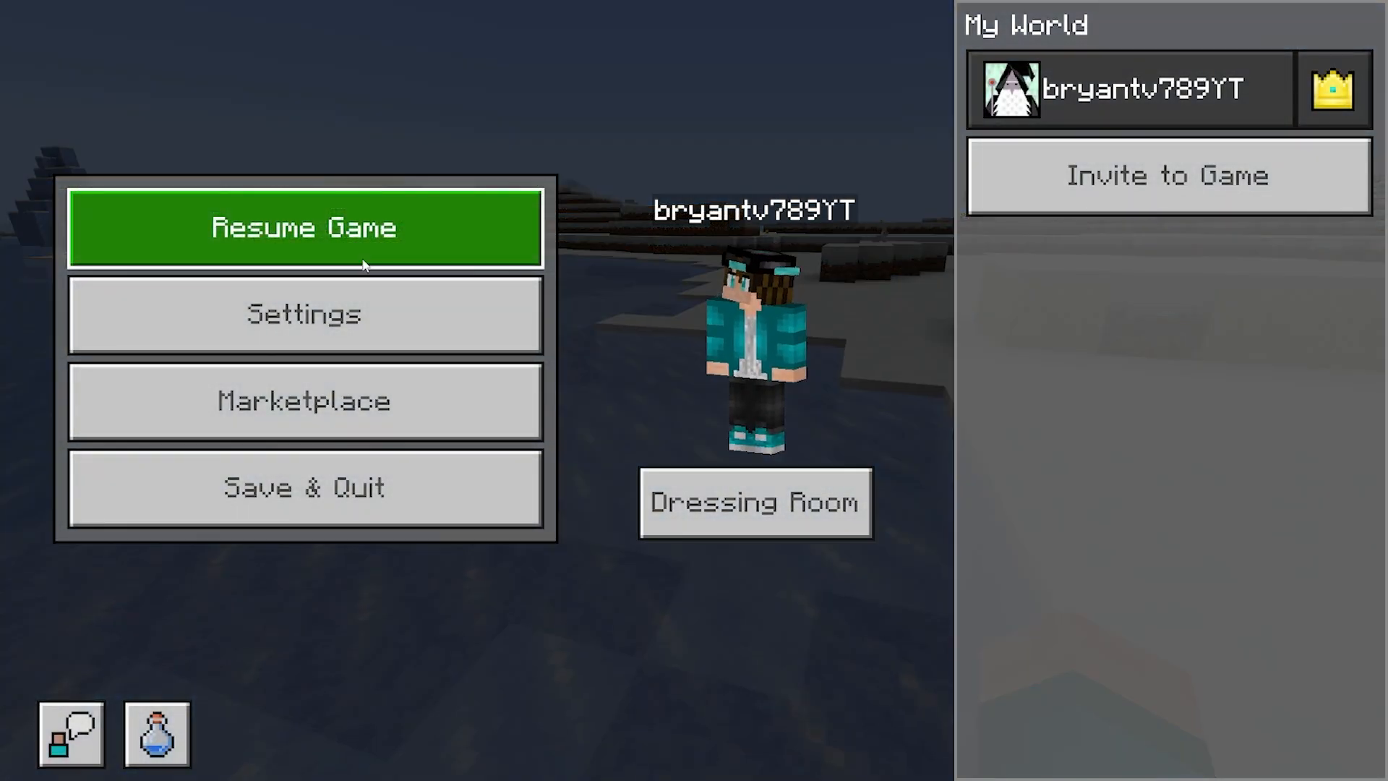
{"action": "left_click", "coordinate": [377, 309]}
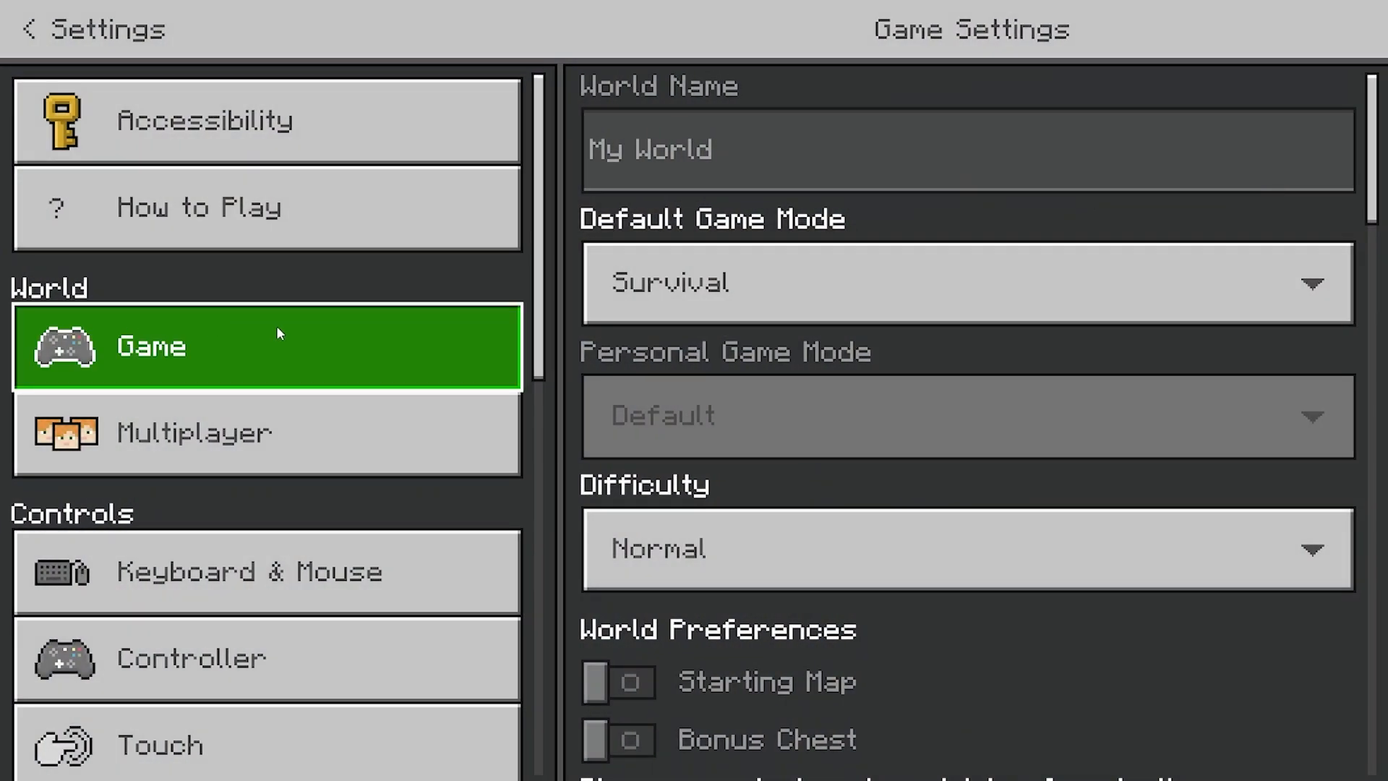
{"action": "scroll", "coordinate": [582, 365], "scroll_direction": "down", "scroll_amount": 3}
{"action": "scroll", "coordinate": [666, 359], "scroll_direction": "down", "scroll_amount": 5}
{"action": "scroll", "coordinate": [666, 359], "scroll_direction": "down", "scroll_amount": 5}
{"action": "scroll", "coordinate": [665, 358], "scroll_direction": "down", "scroll_amount": 4}
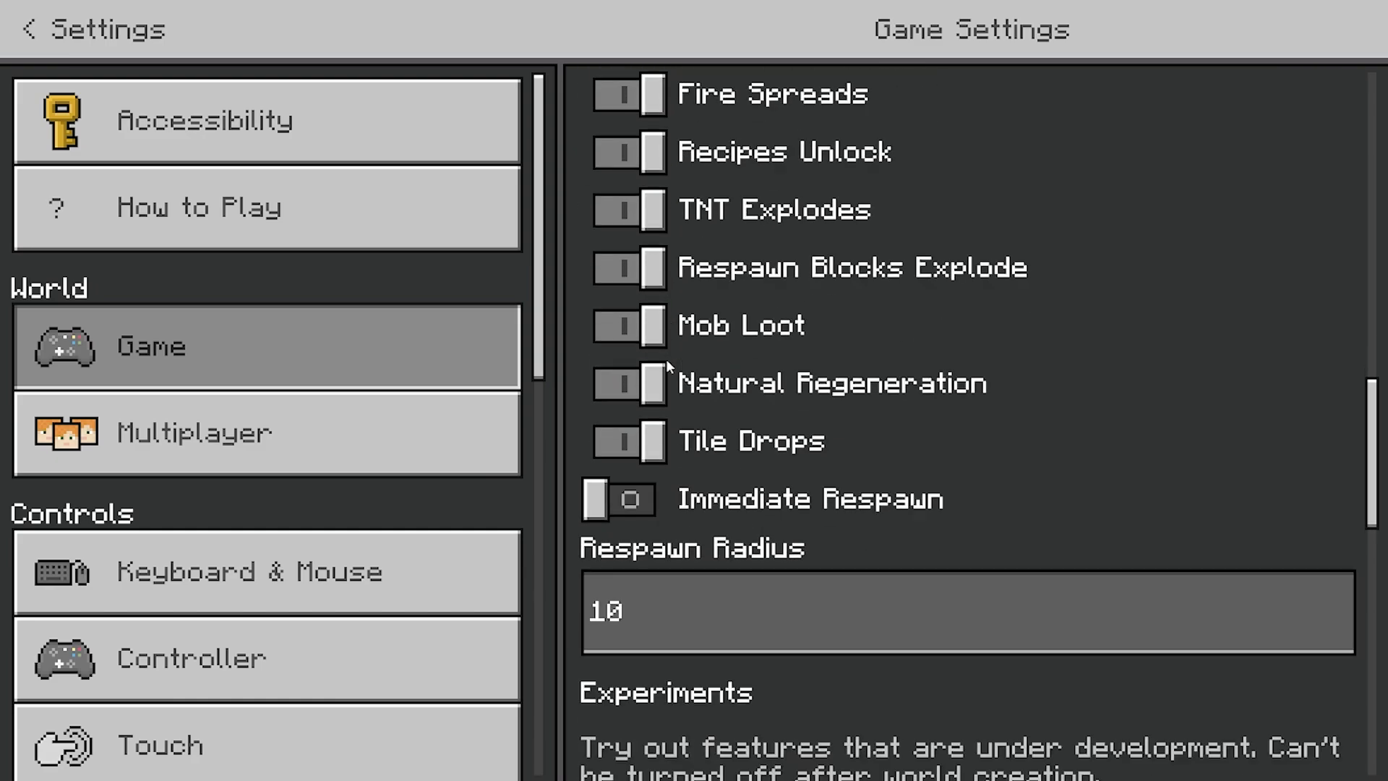
{"action": "scroll", "coordinate": [666, 359], "scroll_direction": "down", "scroll_amount": 5}
{"action": "scroll", "coordinate": [666, 359], "scroll_direction": "down", "scroll_amount": 2}
{"action": "scroll", "coordinate": [666, 359], "scroll_direction": "down", "scroll_amount": 2}
{"action": "left_click", "coordinate": [652, 342]}
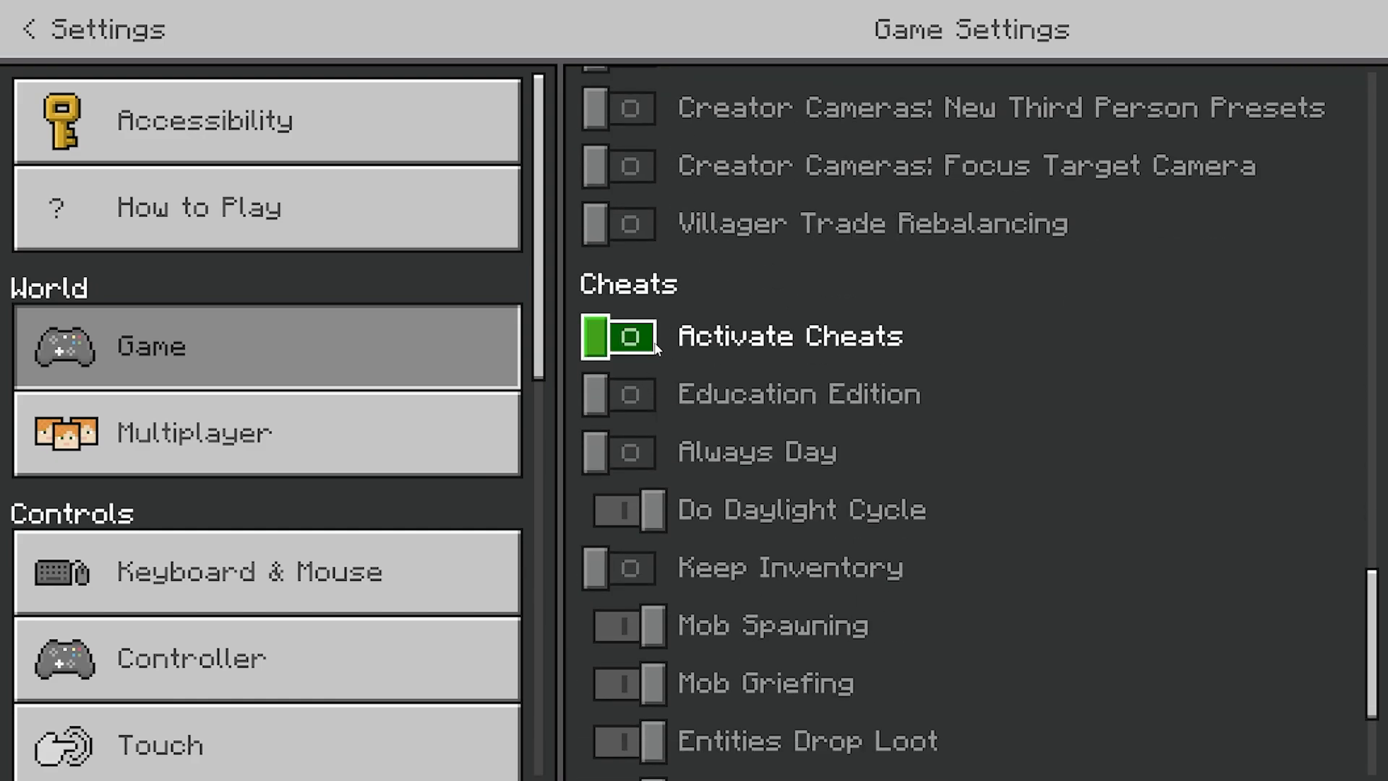
{"action": "left_click", "coordinate": [636, 341]}
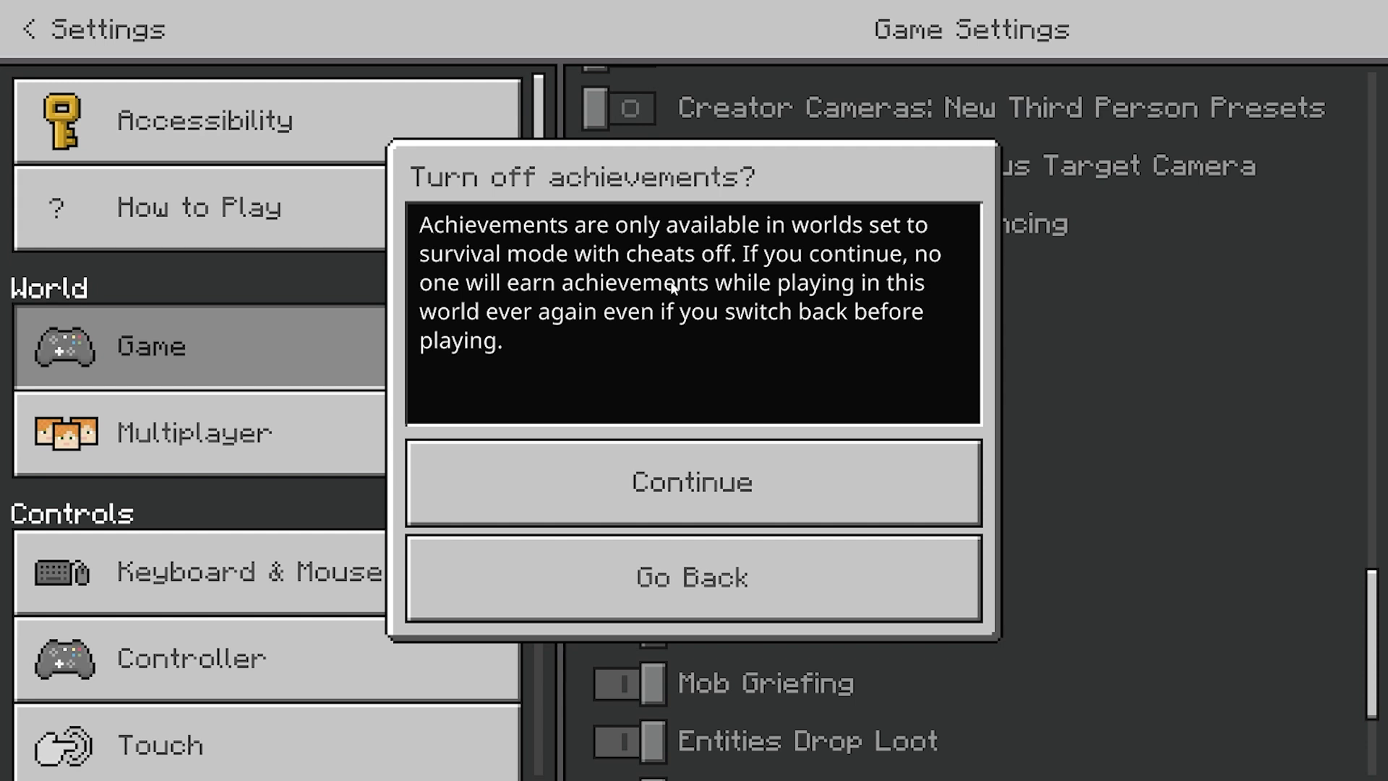
{"action": "left_click", "coordinate": [699, 477]}
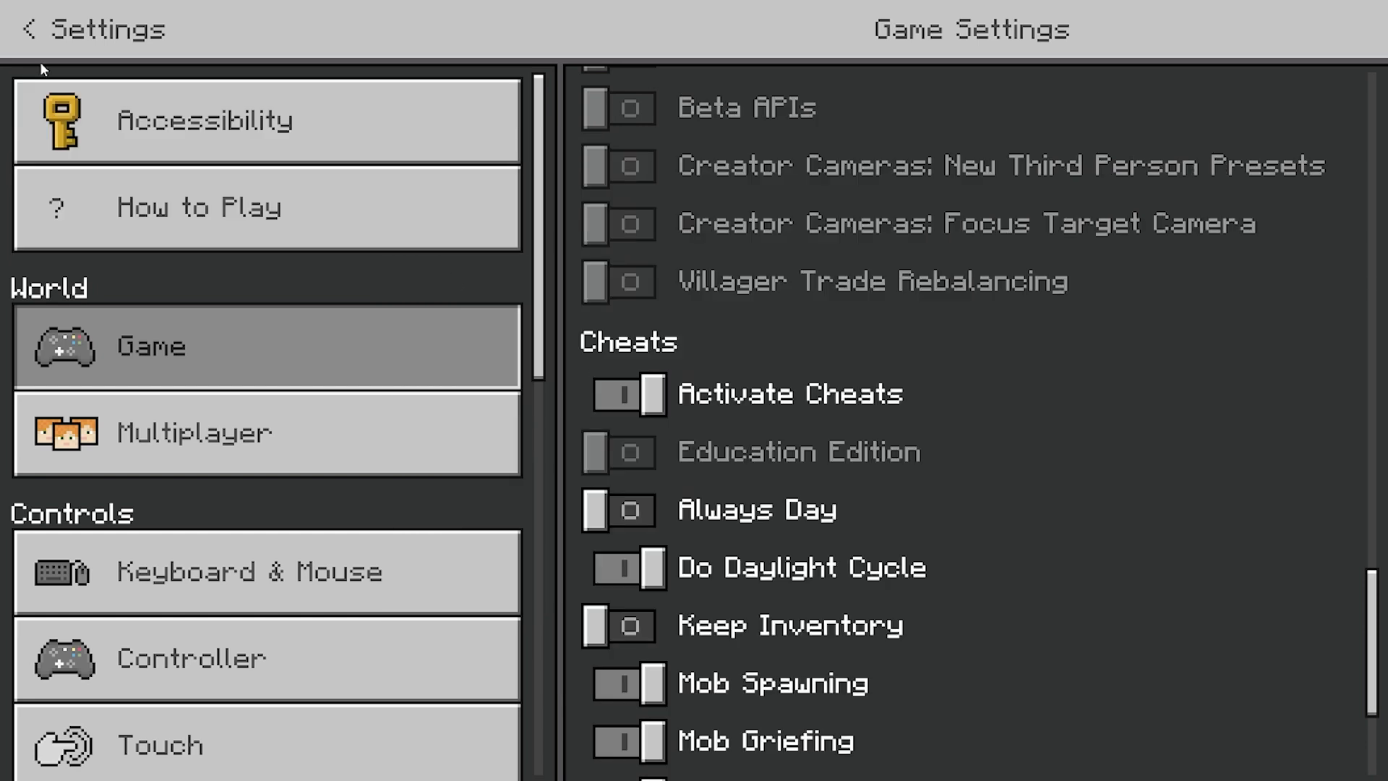
Step: Leave settings, resume playing and walk across the snow
{"action": "key", "text": "Escape"}
{"action": "key", "text": "Escape"}
{"action": "key", "text": "w"}
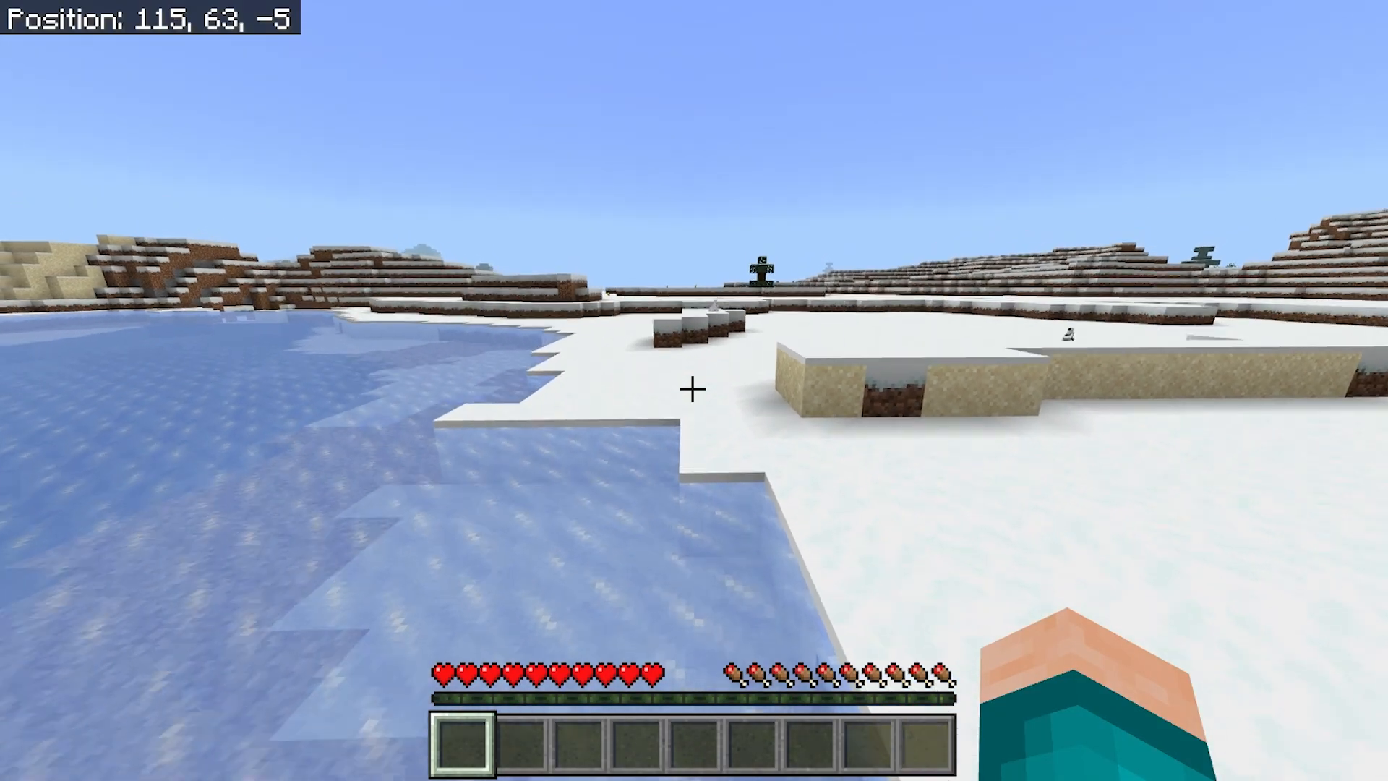
{"action": "key", "text": "w"}
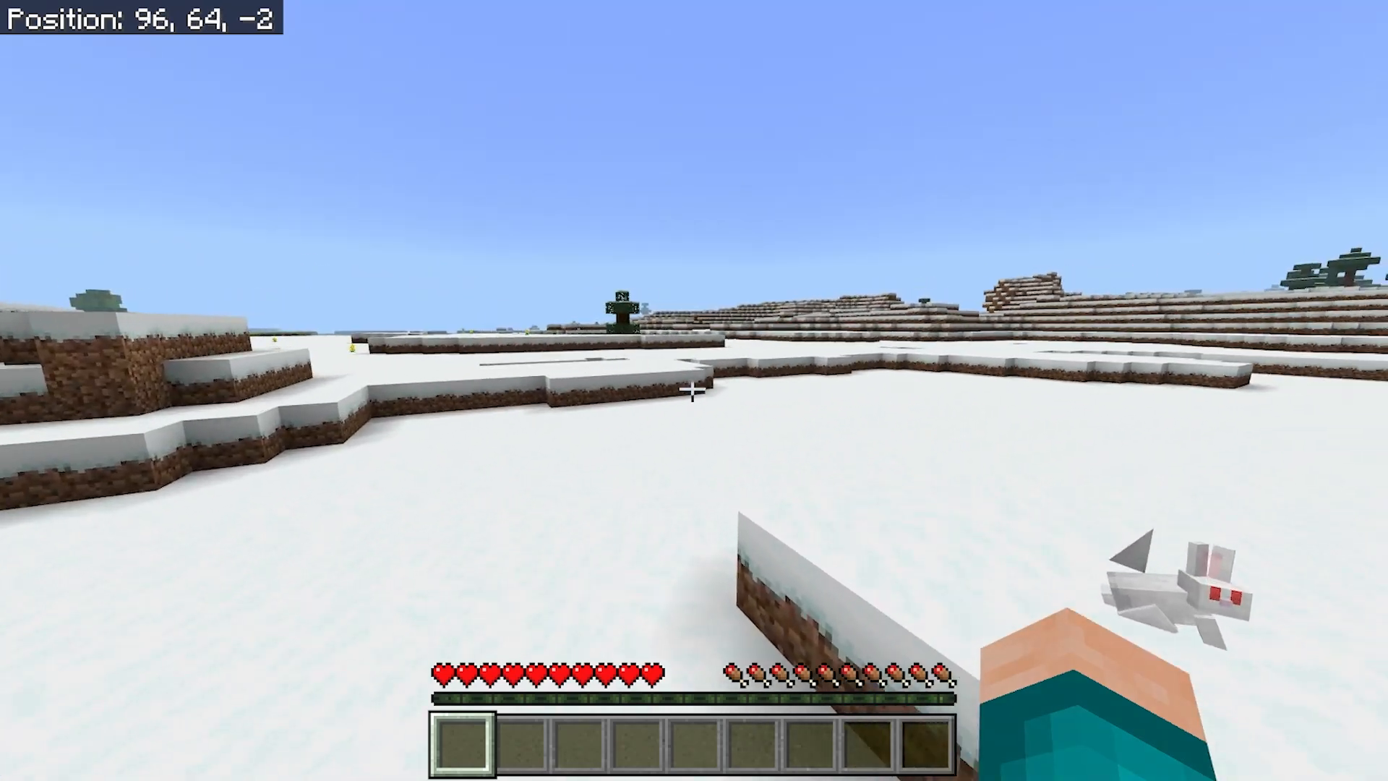
Step: Run /tp 134 100 134 in chat to teleport the player to those coordinates
{"action": "key", "text": "t"}
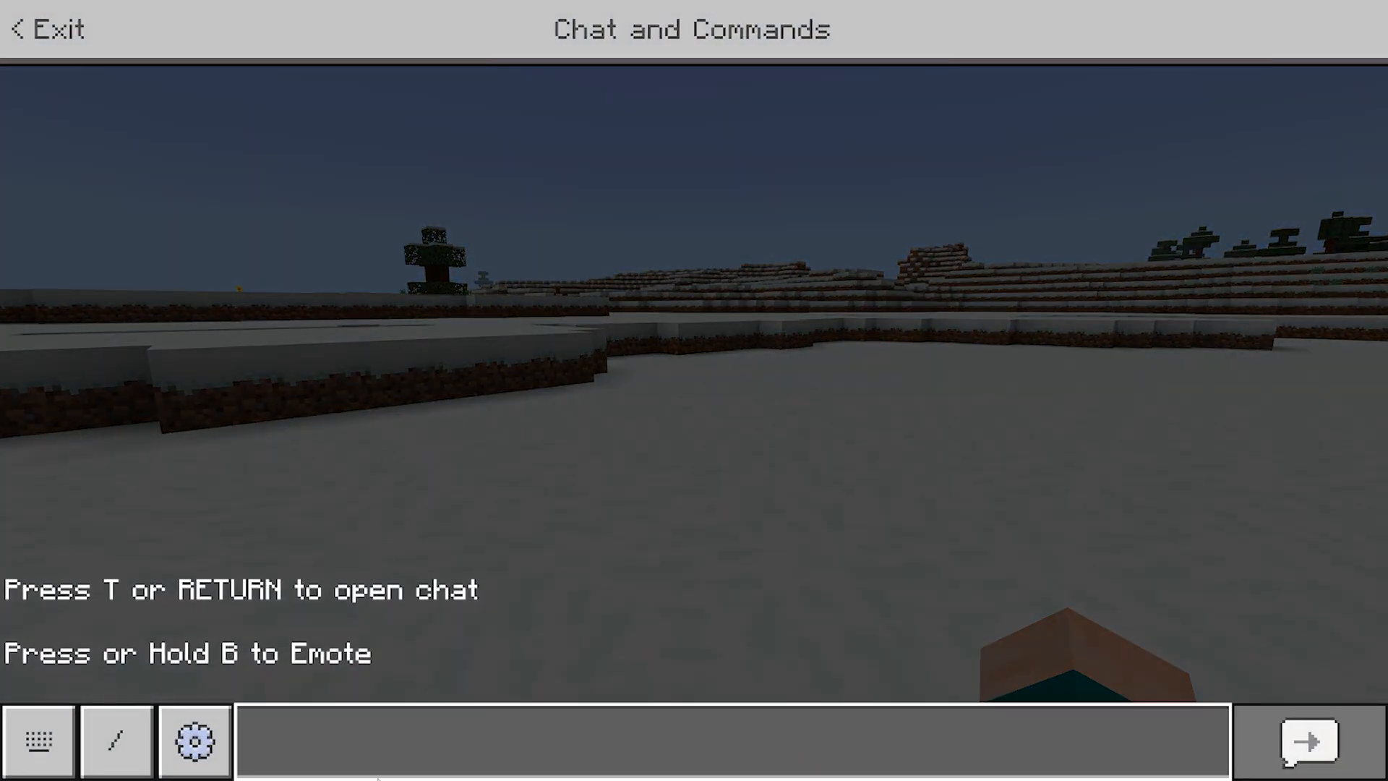
{"action": "left_click", "coordinate": [294, 743]}
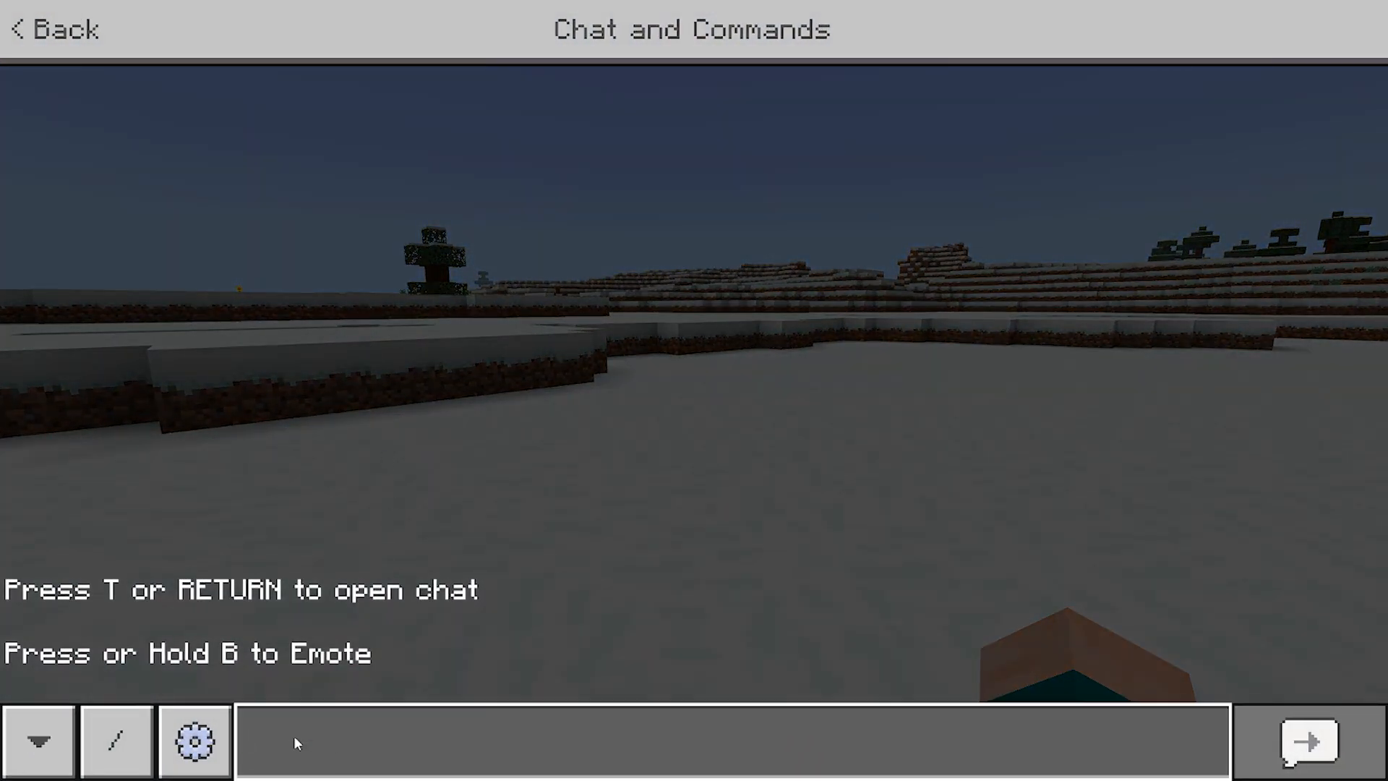
{"action": "type", "text": "/to"}
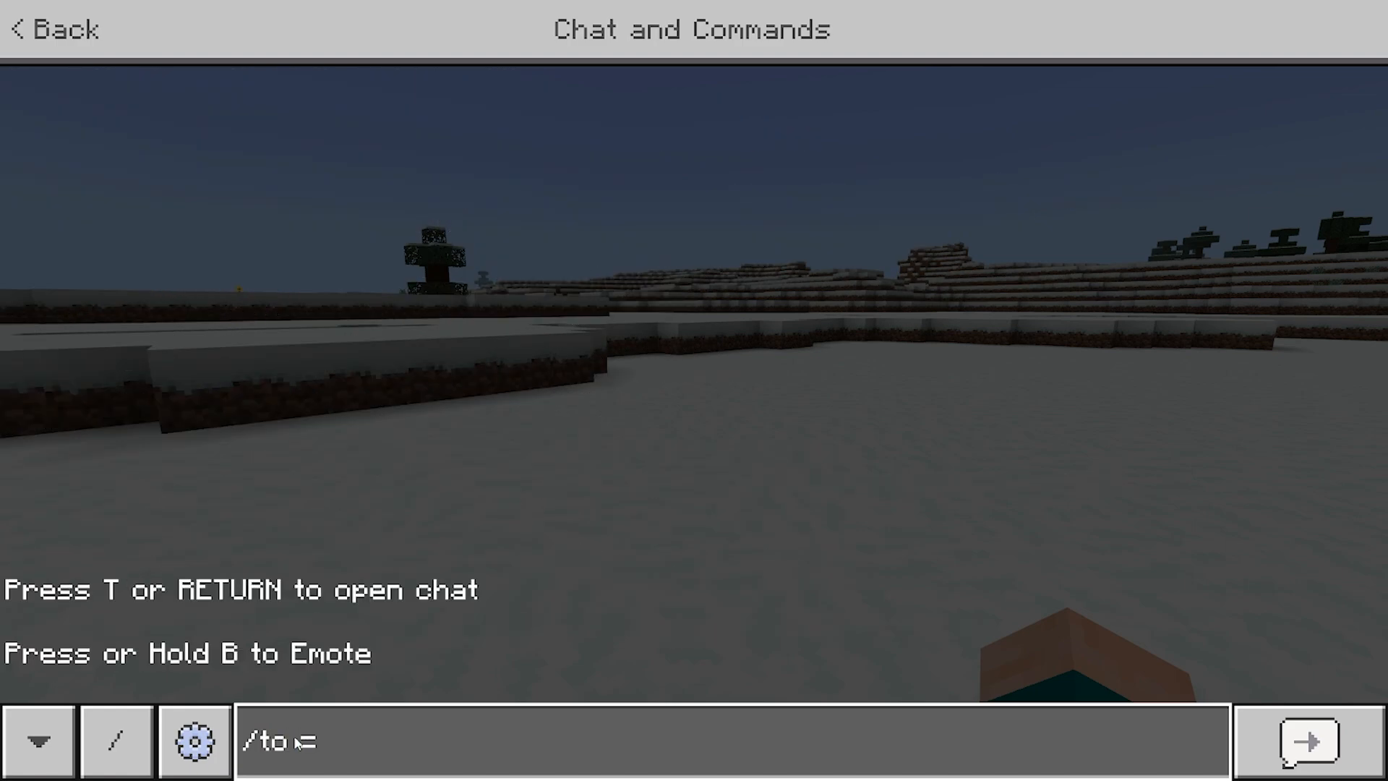
{"action": "key", "text": "BackSpace"}
{"action": "type", "text": "p"}
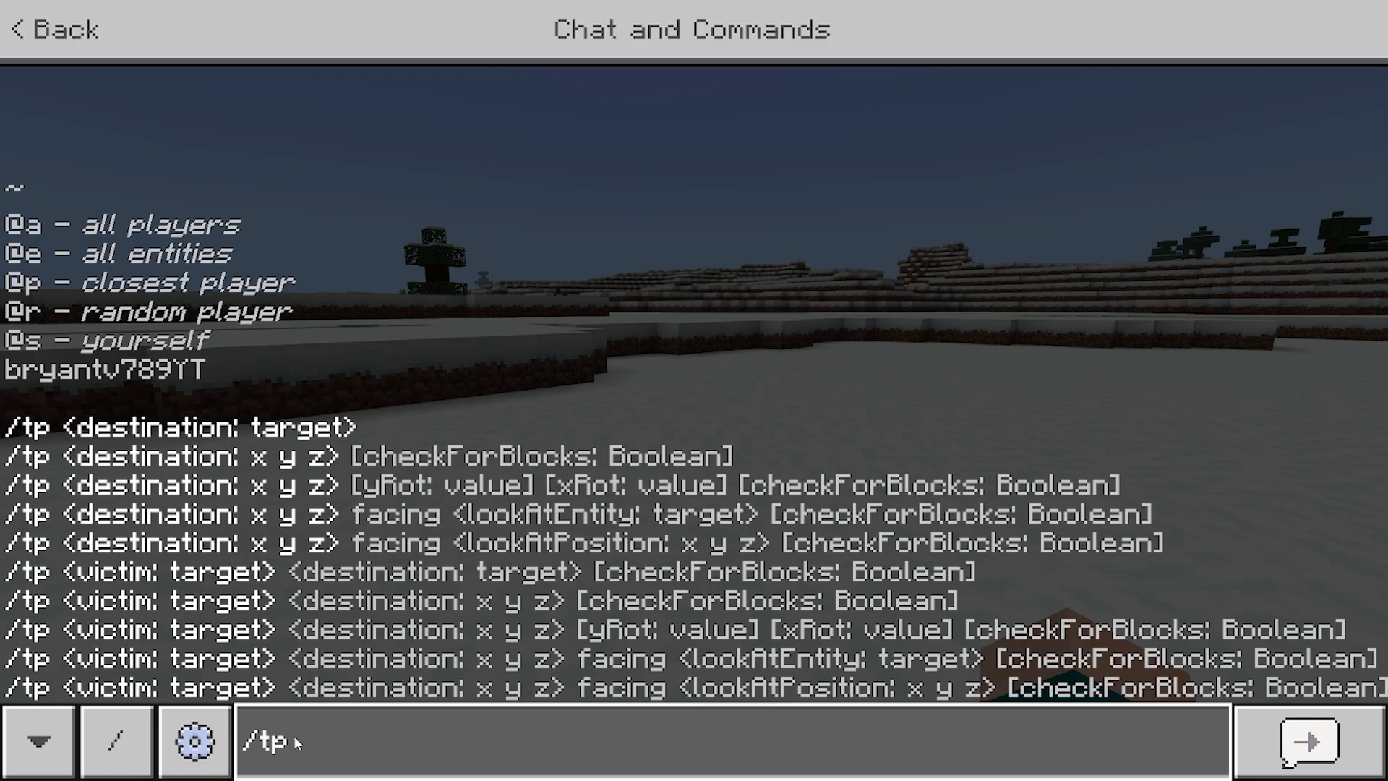
{"action": "type", "text": "1"}
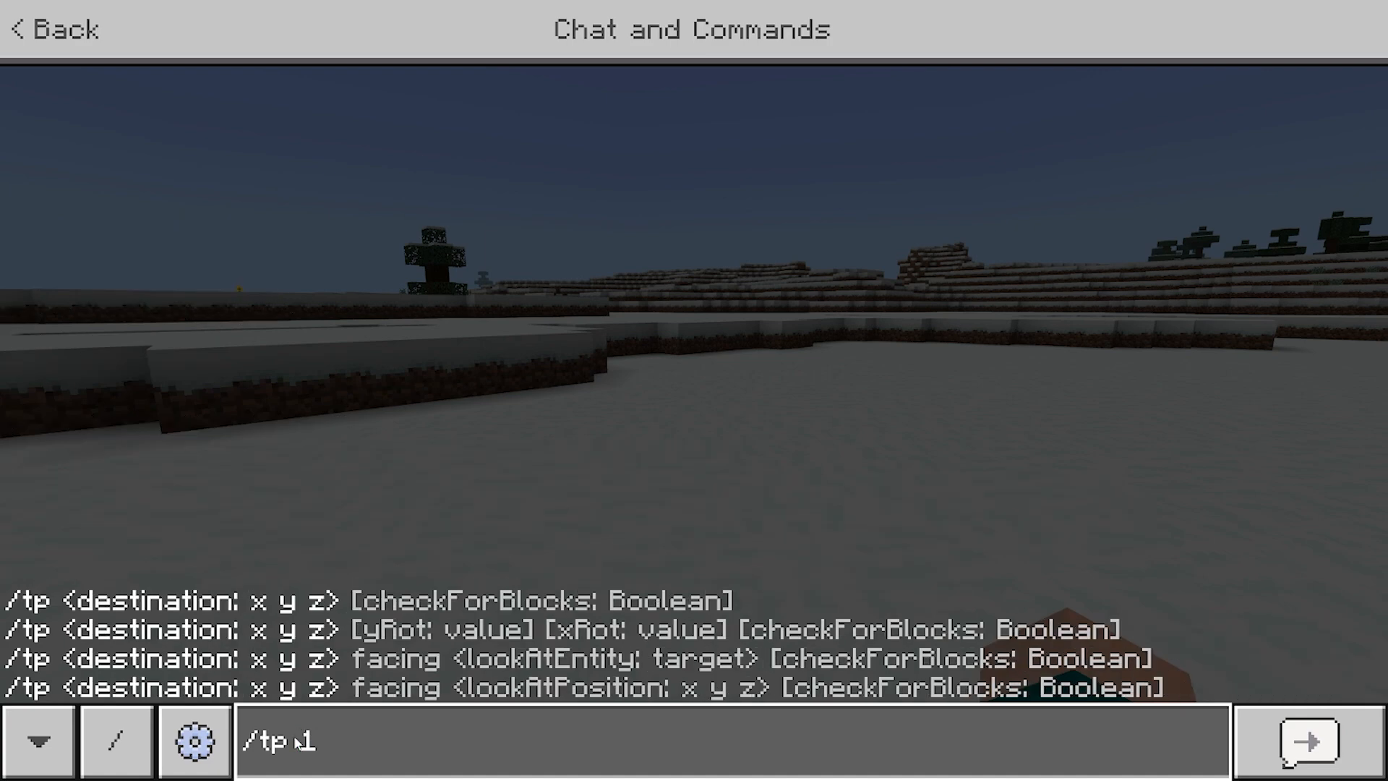
{"action": "type", "text": "34"}
{"action": "type", "text": "1"}
{"action": "type", "text": "00"}
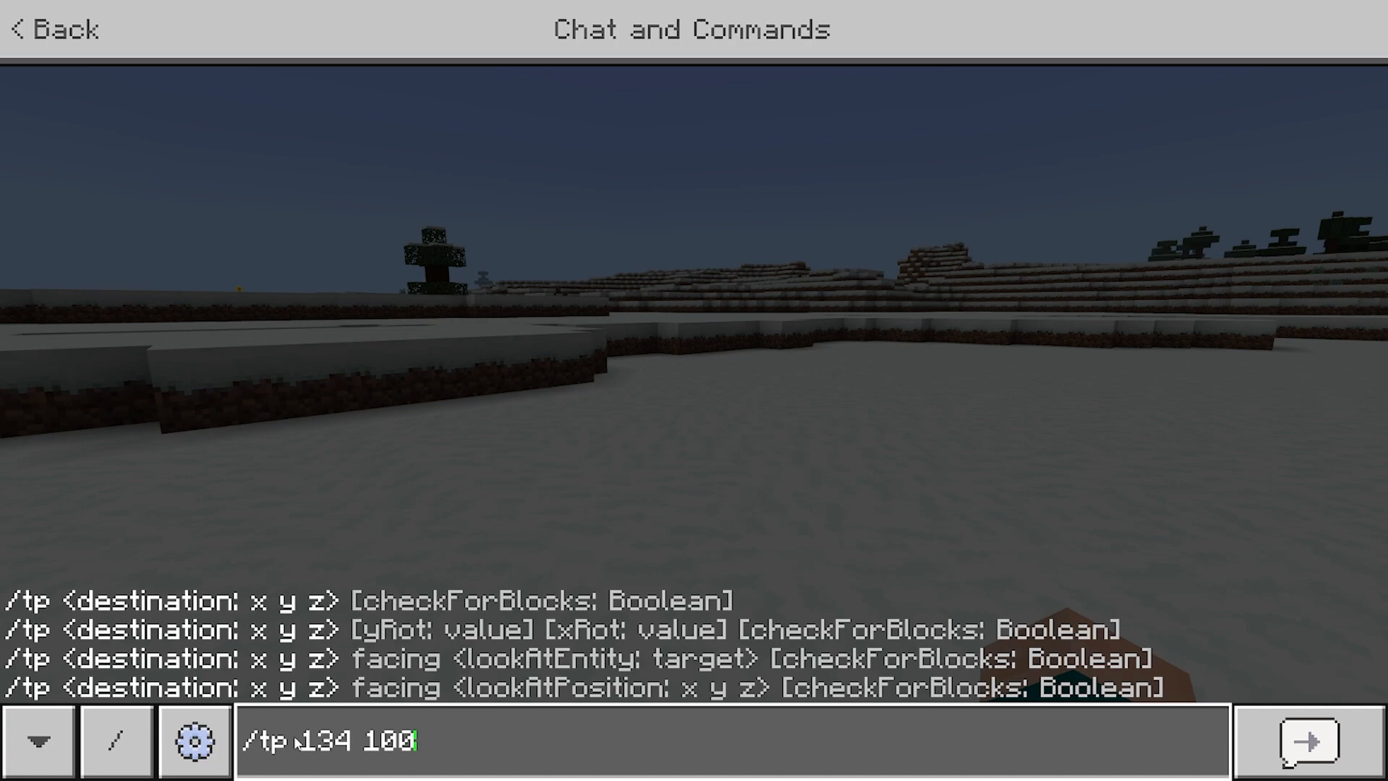
{"action": "type", "text": "1"}
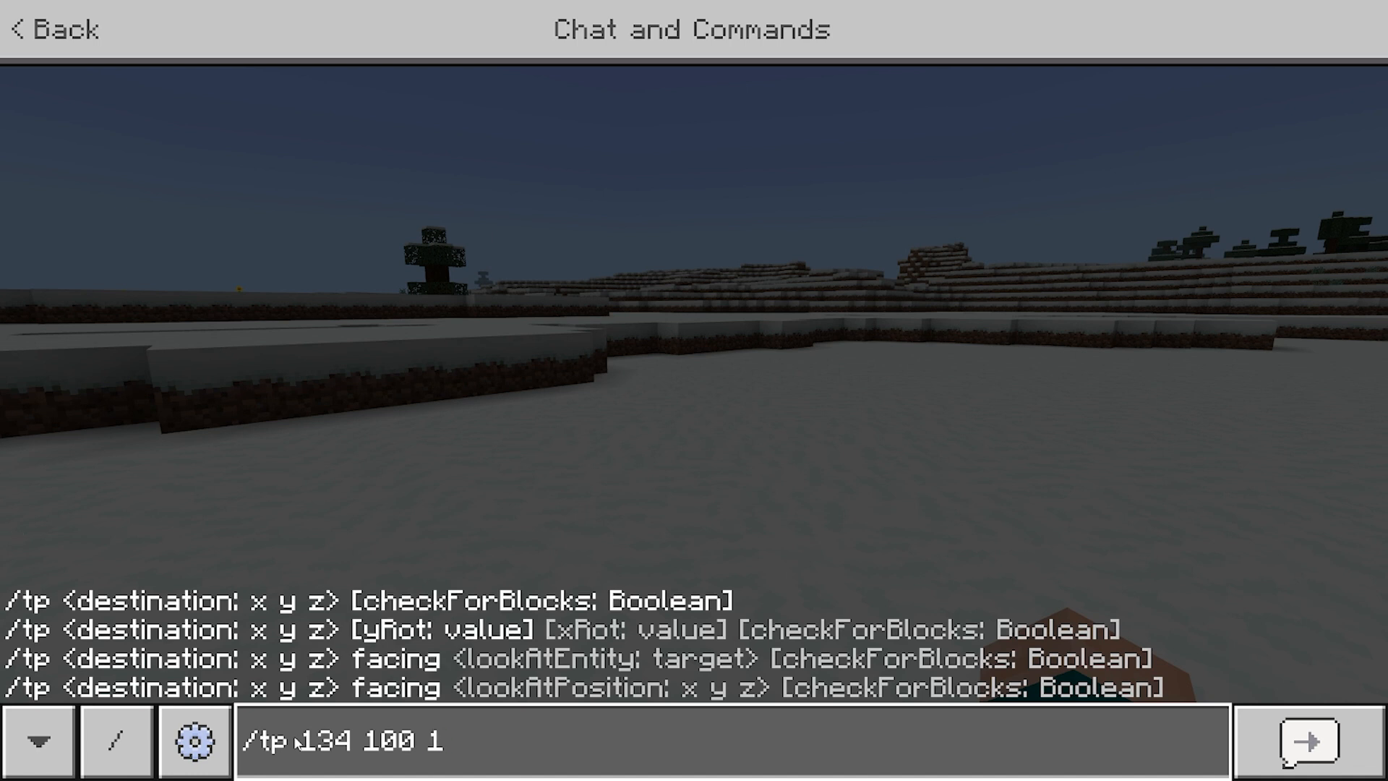
{"action": "type", "text": "34"}
{"action": "key", "text": "Return"}
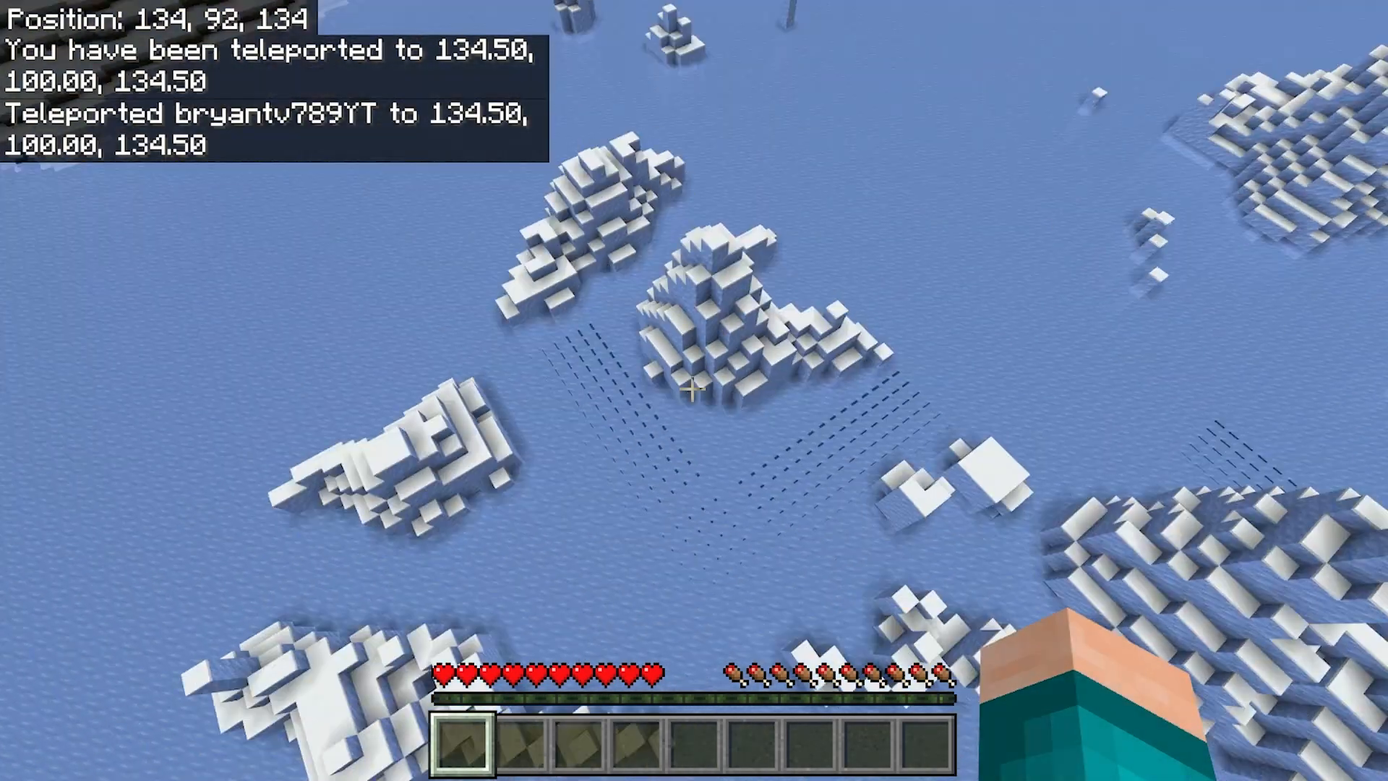
{"action": "key", "text": "F5"}
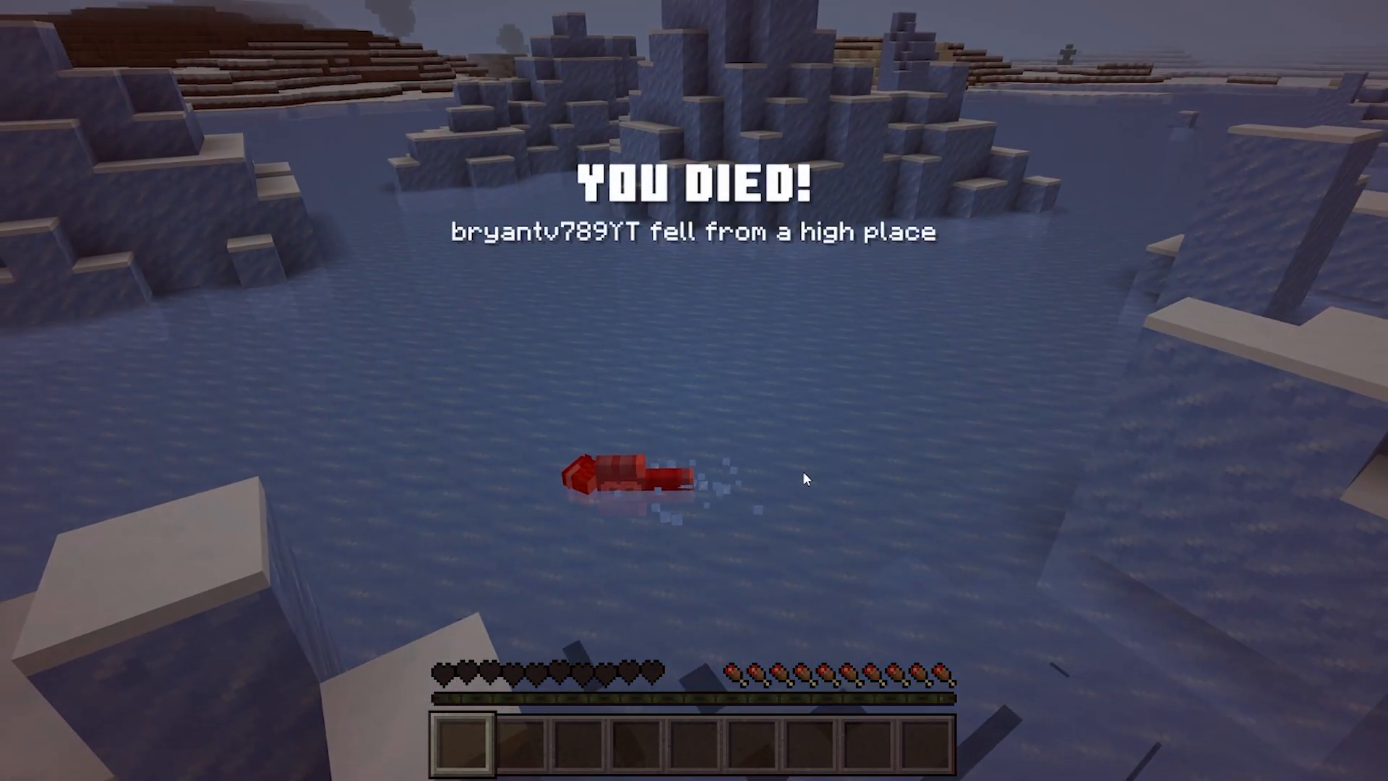
Step: Respawn after the fall and walk forward past the tree across the snow
{"action": "left_click", "coordinate": [666, 526]}
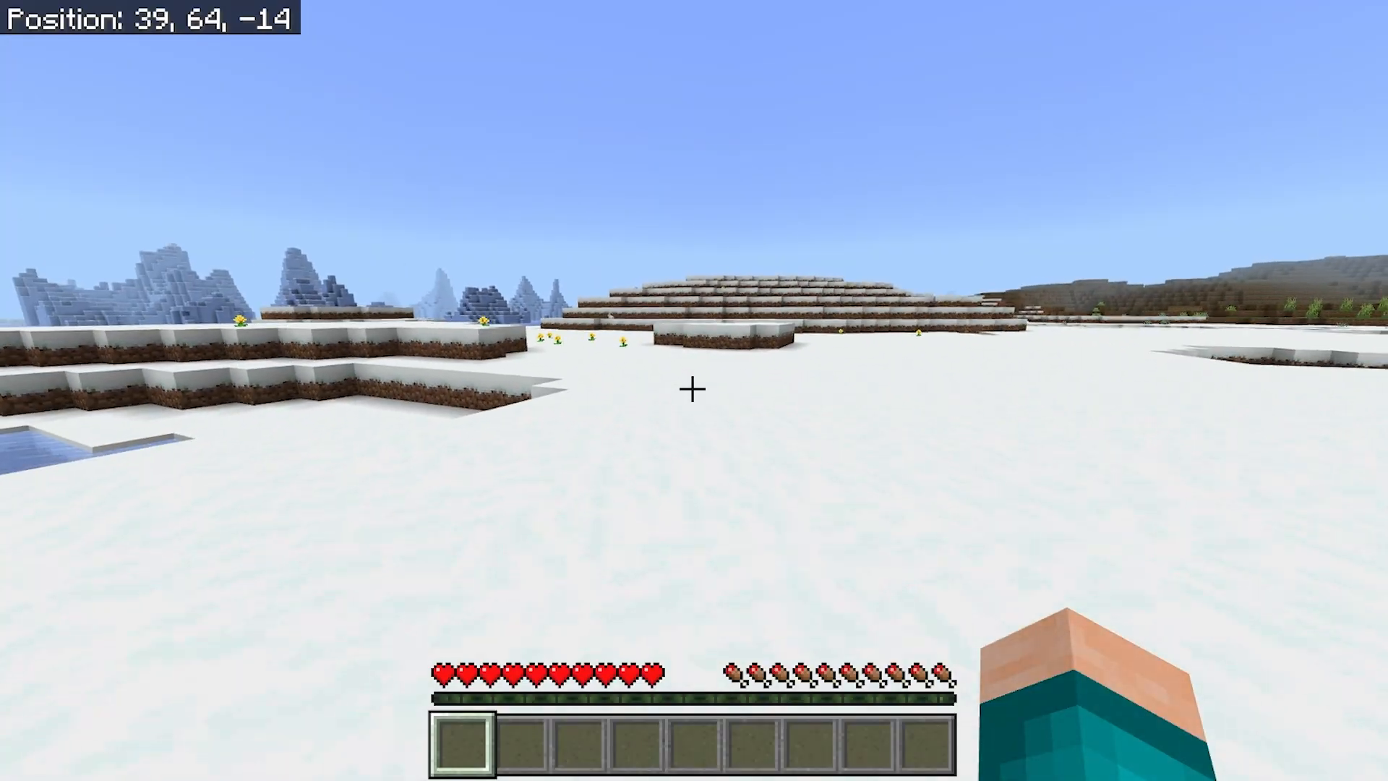
{"action": "key", "text": "w"}
{"action": "left_click", "coordinate": [692, 388]}
{"action": "key", "text": "w"}
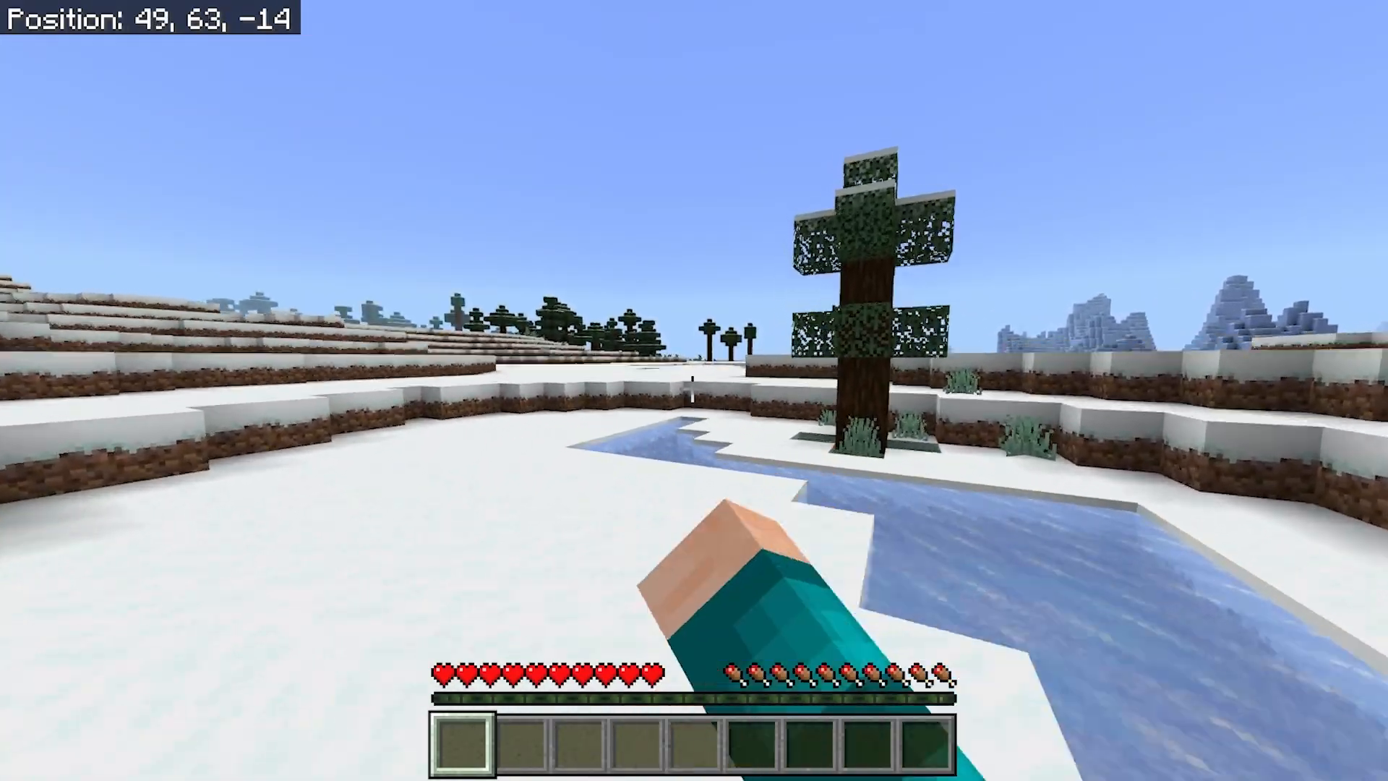
{"action": "key", "text": "w"}
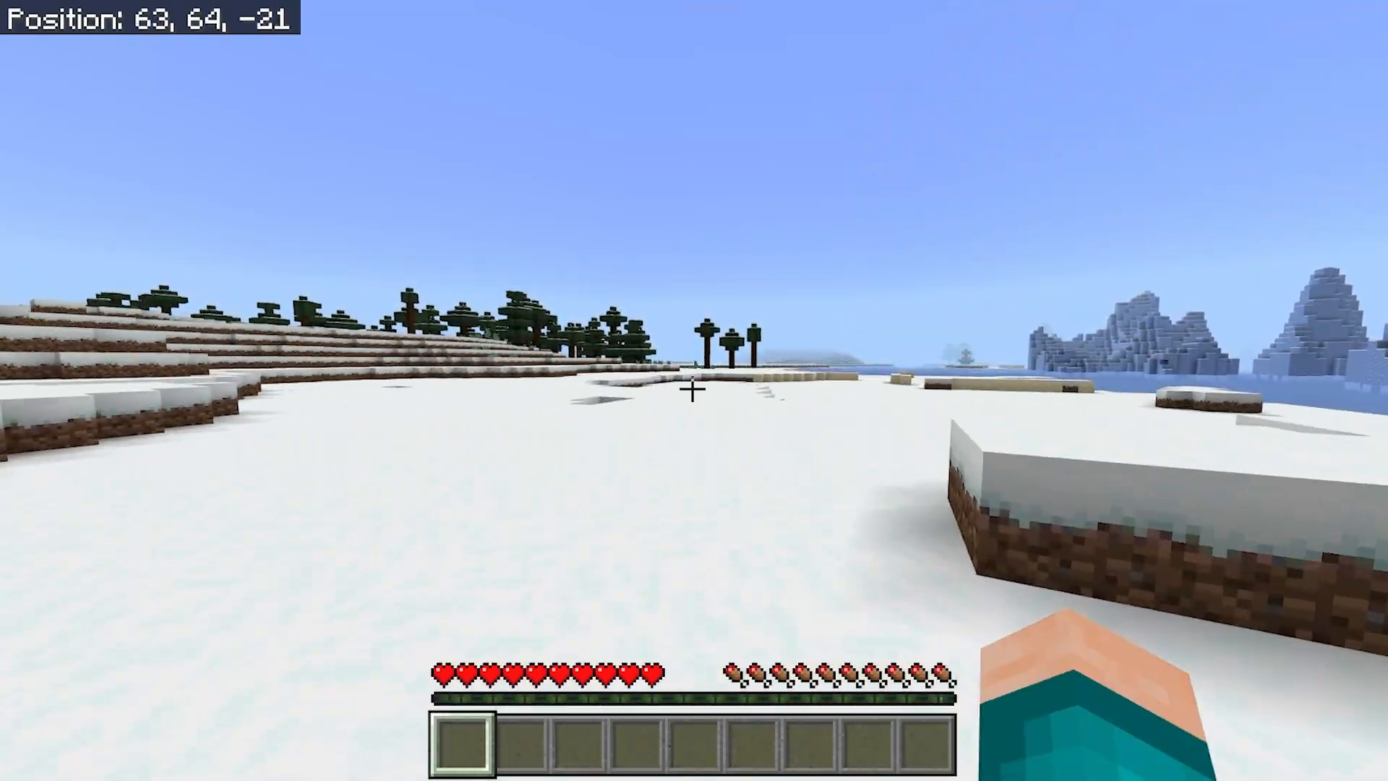
{"action": "key", "text": "w"}
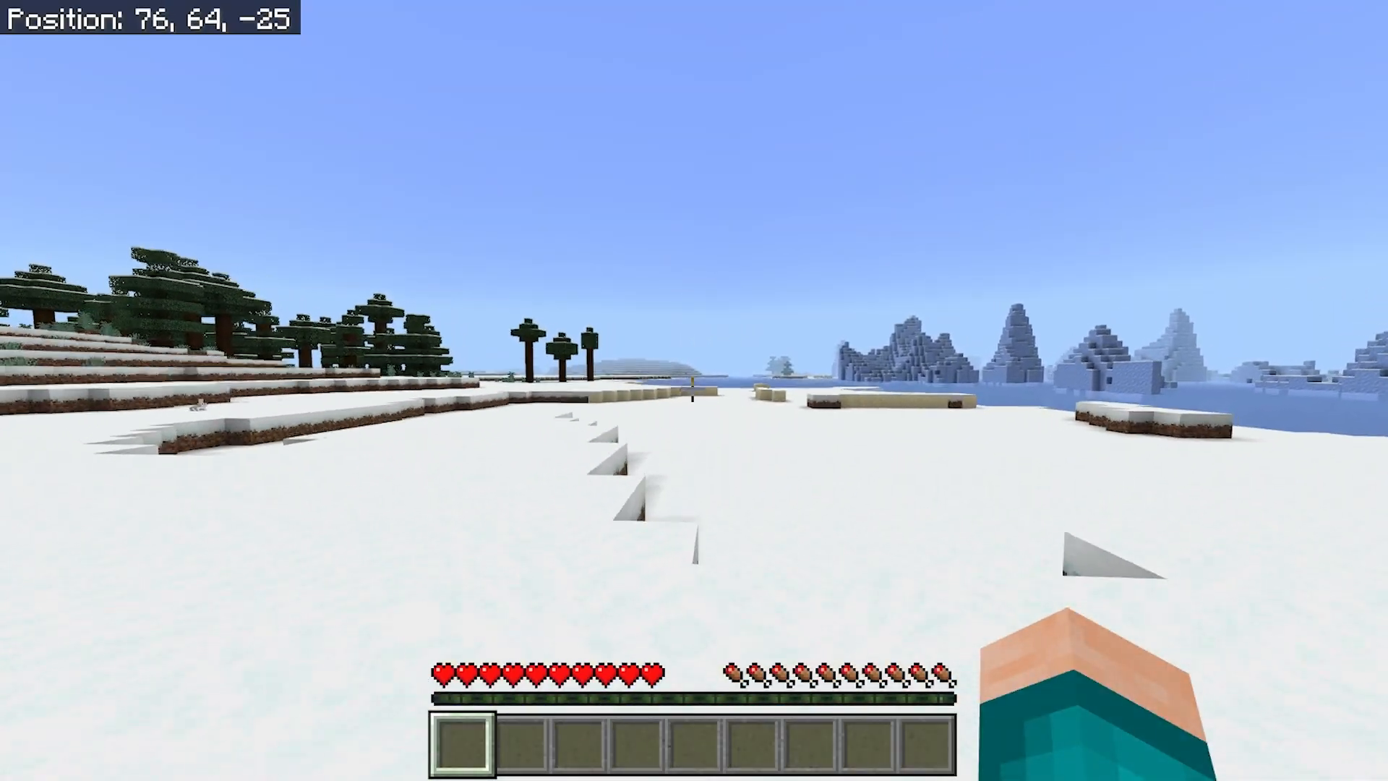
Step: Keep walking to about 118, 65, -49 and view the character from the front-facing camera
{"action": "key", "text": "w"}
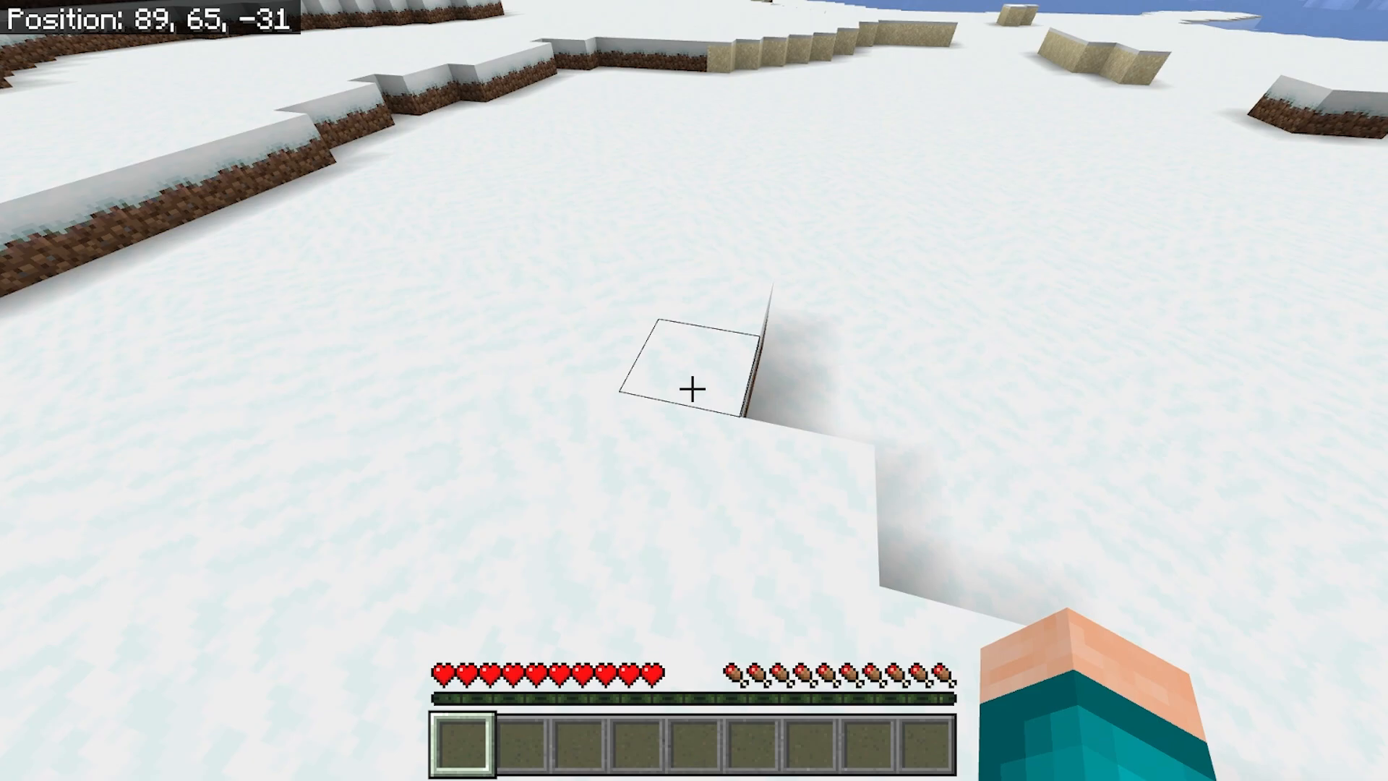
{"action": "key", "text": "w"}
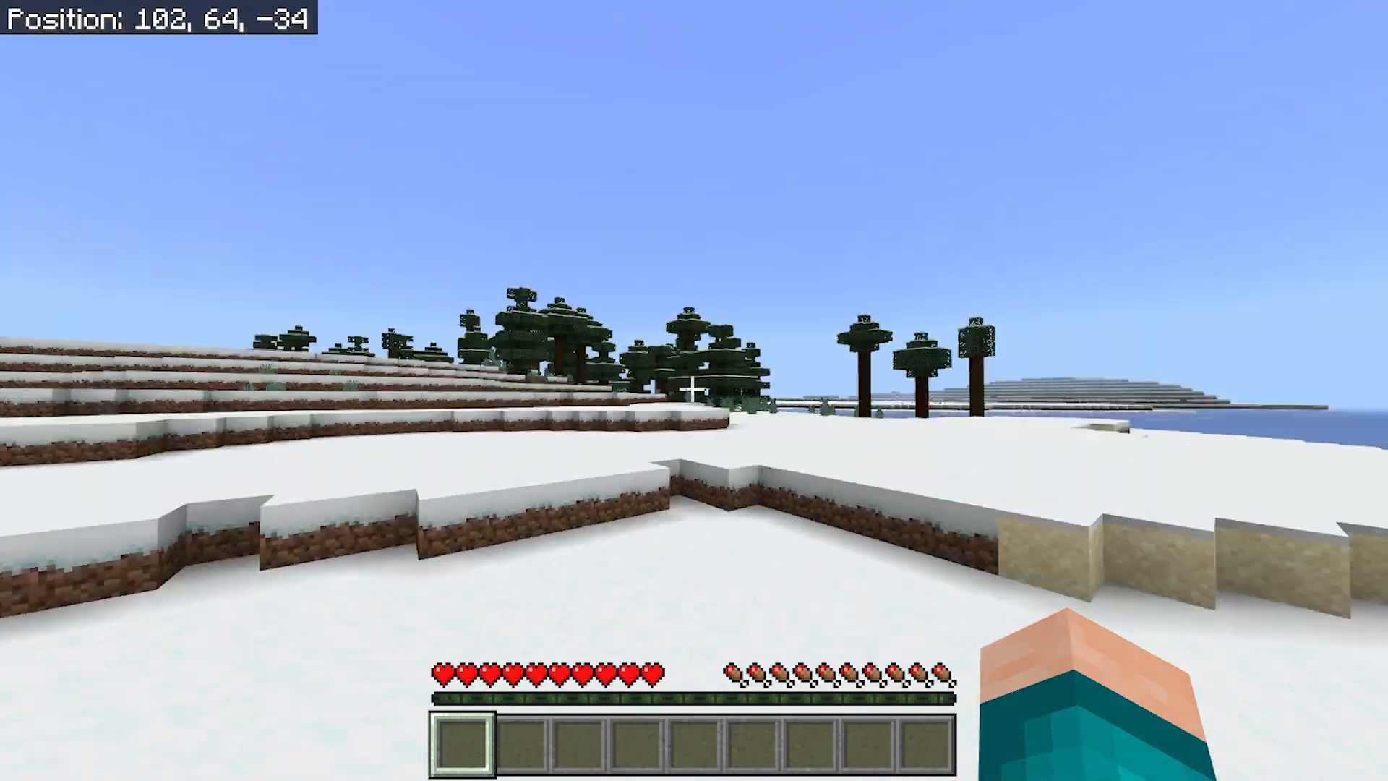
{"action": "key", "text": "w"}
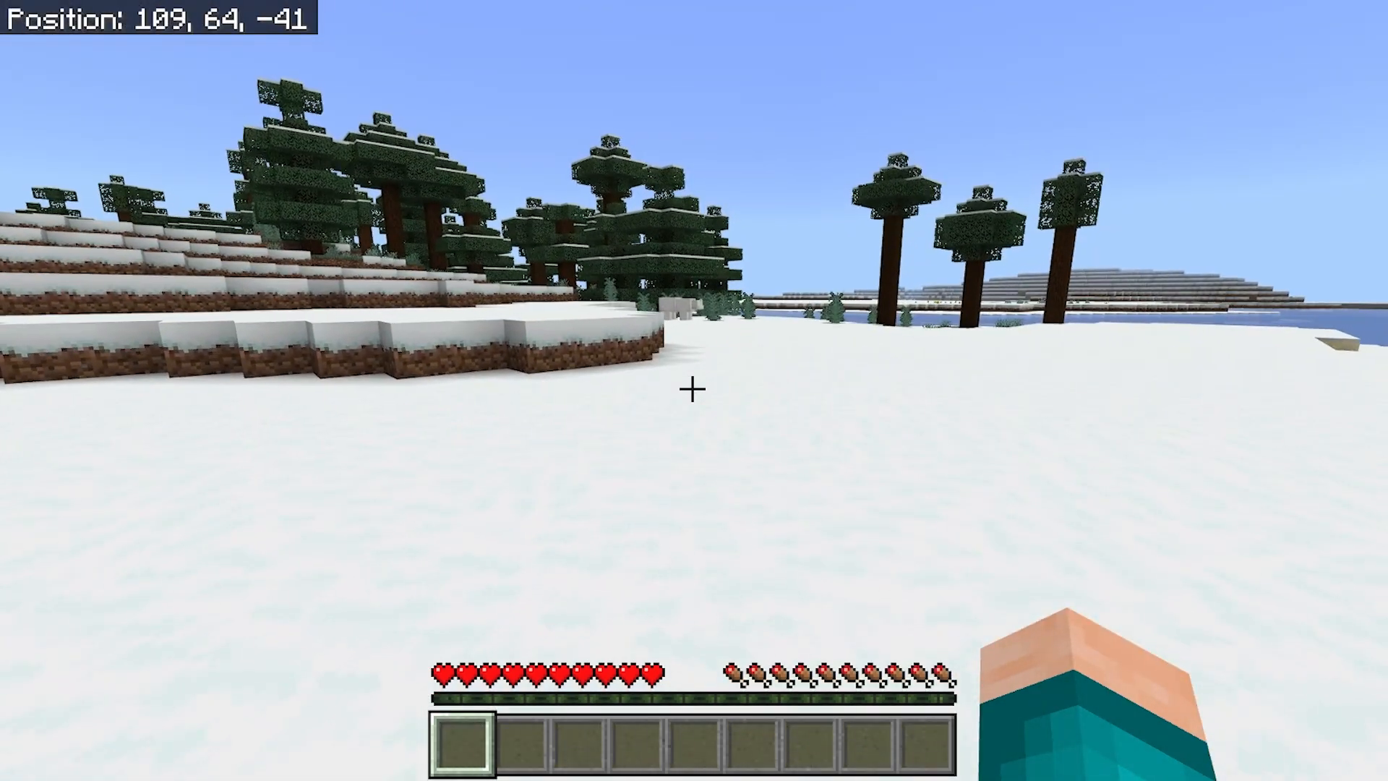
{"action": "key", "text": "F5"}
{"action": "key", "text": "F5"}
{"action": "key", "text": "w"}
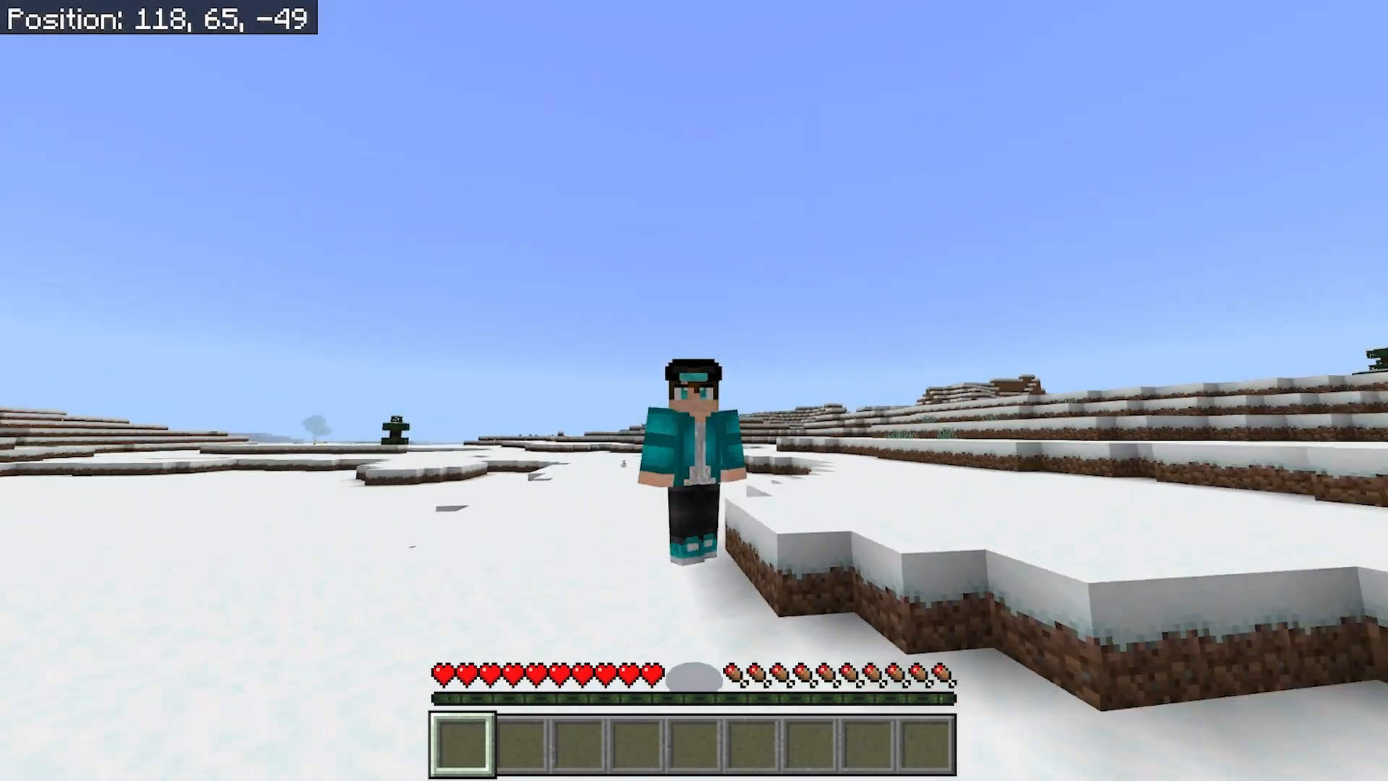